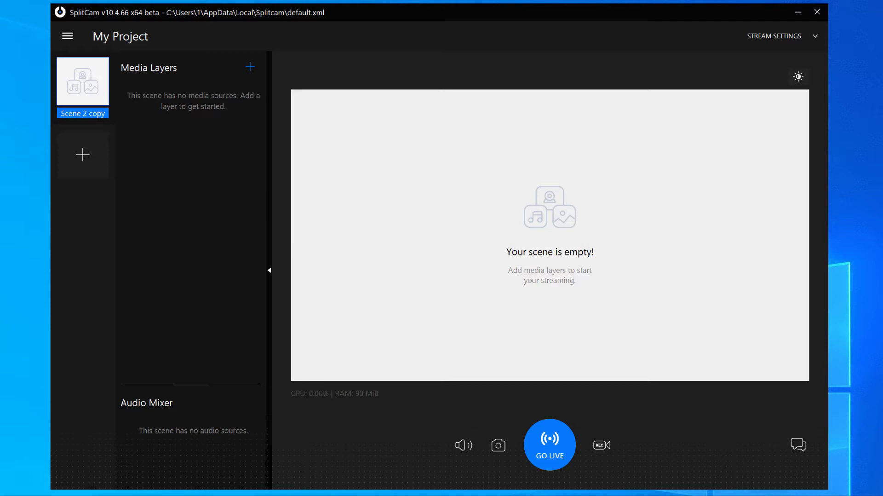
Open the add-layer menu beside Media Layers in the empty scene
{"action": "left_click", "coordinate": [250, 67]}
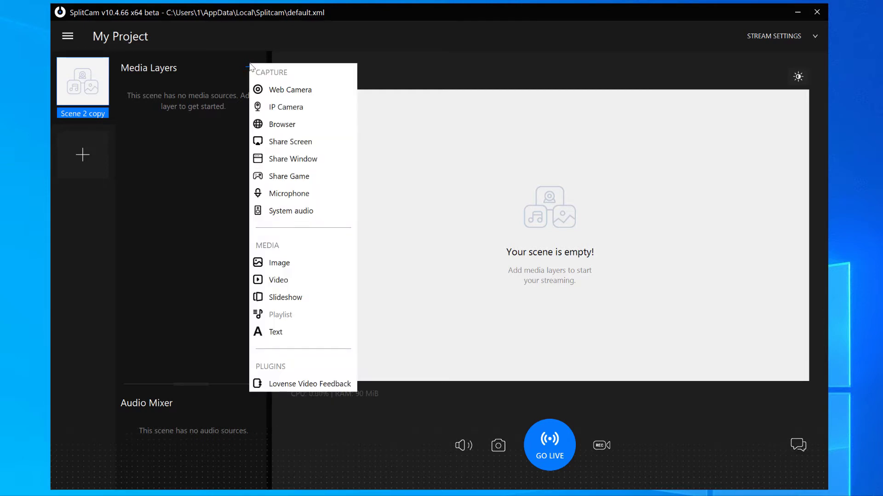
Add the Logitech BRIO webcam and its microphone to the scene
{"action": "left_click", "coordinate": [262, 92]}
{"action": "left_click", "coordinate": [455, 322]}
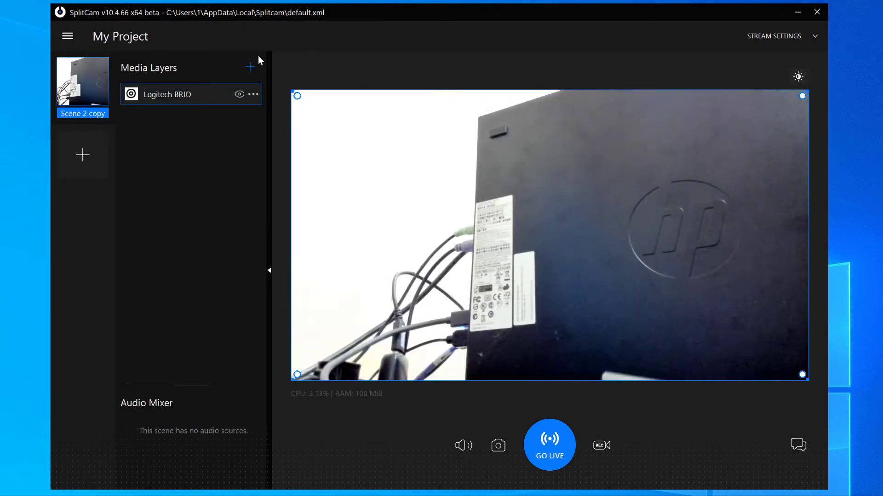
{"action": "left_click", "coordinate": [251, 67]}
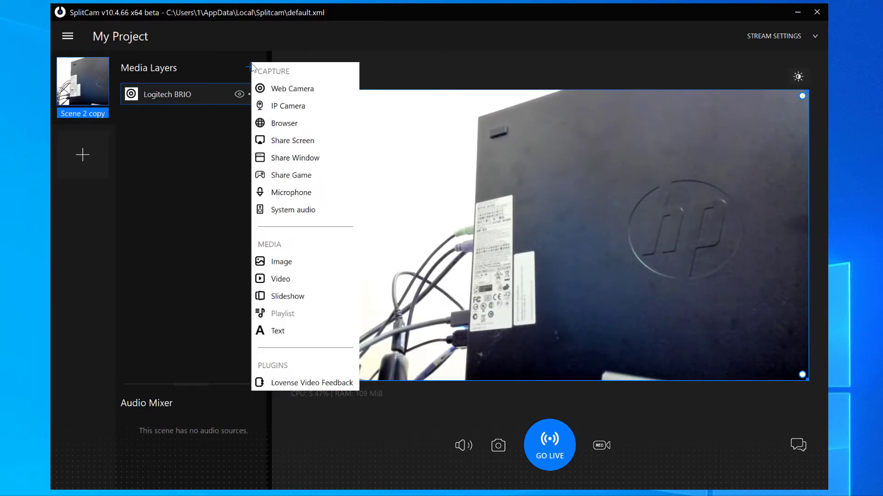
{"action": "left_click", "coordinate": [292, 191]}
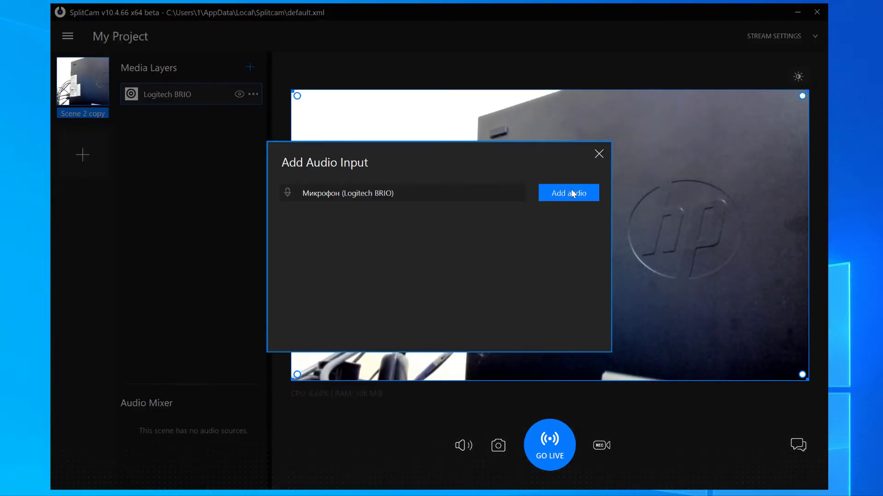
{"action": "left_click", "coordinate": [569, 193]}
Add the Lesson 1 .jfif image as an overlay, plus a placeholder text layer
{"action": "left_click", "coordinate": [251, 67]}
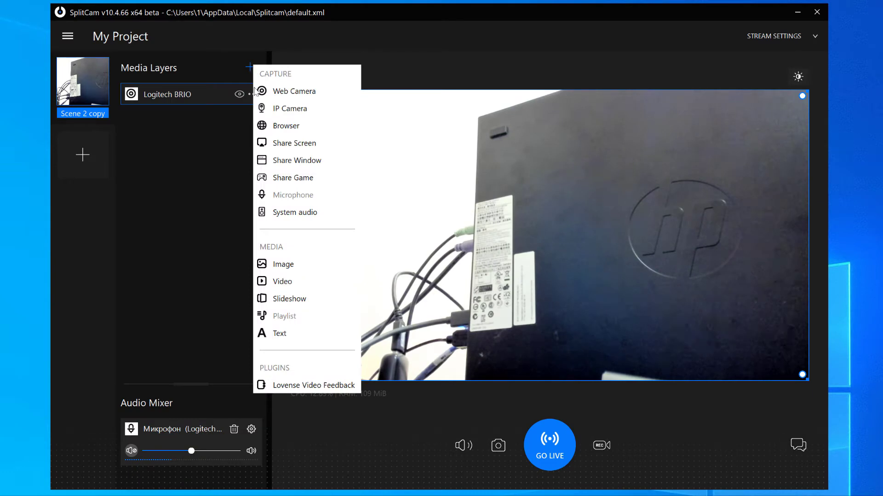
{"action": "left_click", "coordinate": [283, 263]}
{"action": "left_click", "coordinate": [418, 294]}
{"action": "left_click", "coordinate": [382, 316]}
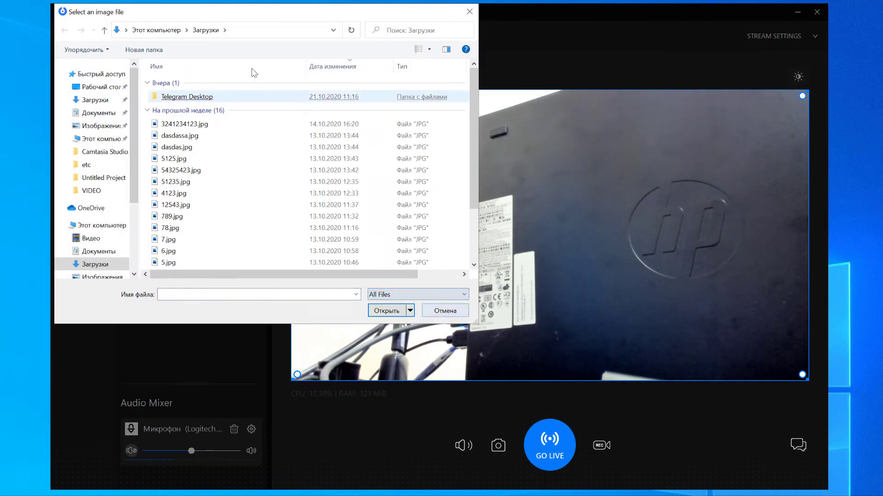
{"action": "double_click", "coordinate": [233, 97]}
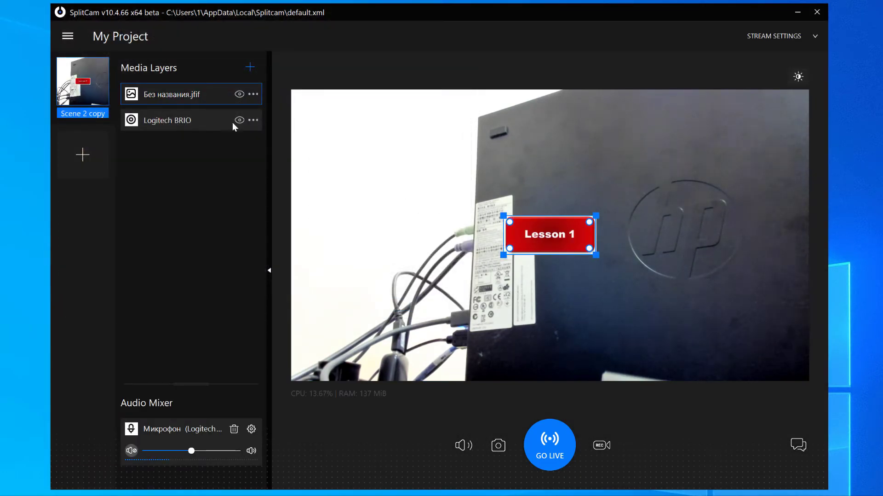
{"action": "left_click", "coordinate": [250, 67]}
{"action": "left_click", "coordinate": [287, 330]}
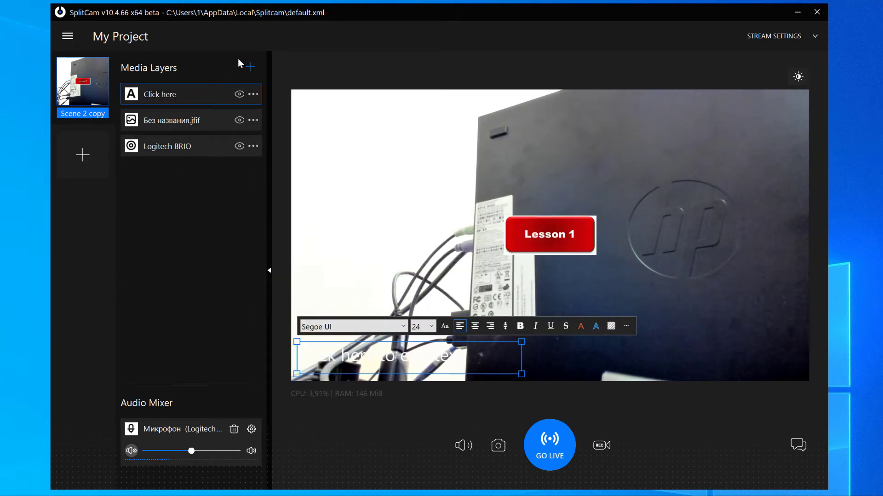
{"action": "left_click", "coordinate": [250, 67]}
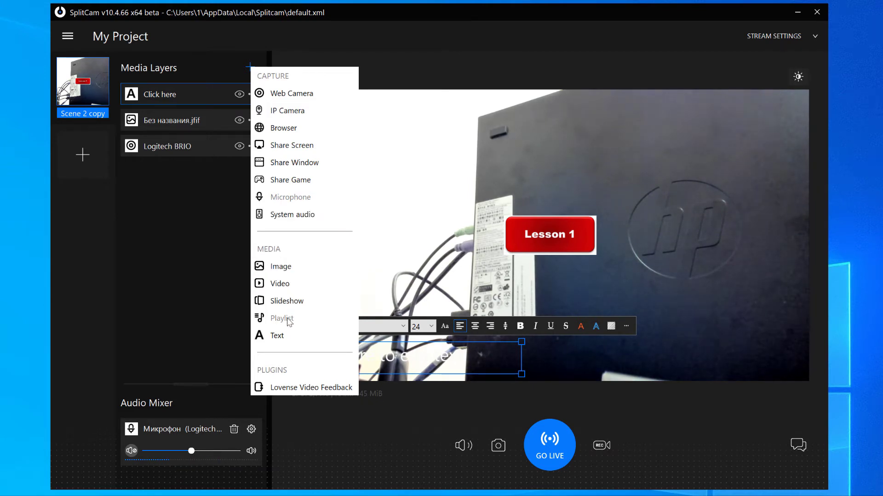
{"action": "left_click", "coordinate": [177, 266]}
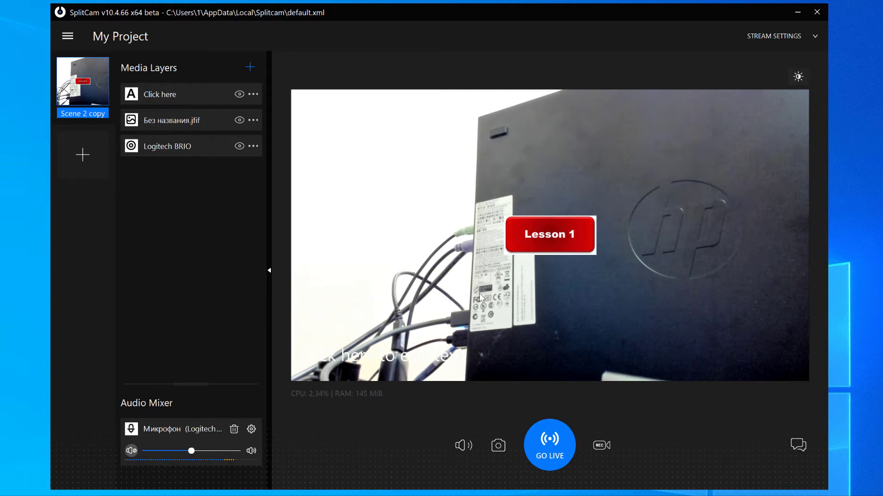
Move the Lesson 1 image to the top-right corner, resize it and round its corners
{"action": "left_click", "coordinate": [528, 238]}
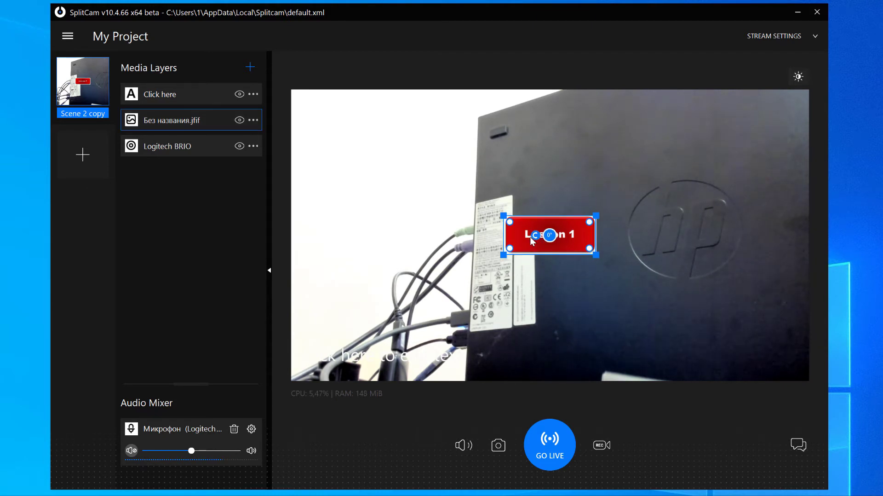
{"action": "left_click_drag", "start_coordinate": [564, 223], "coordinate": [774, 101]}
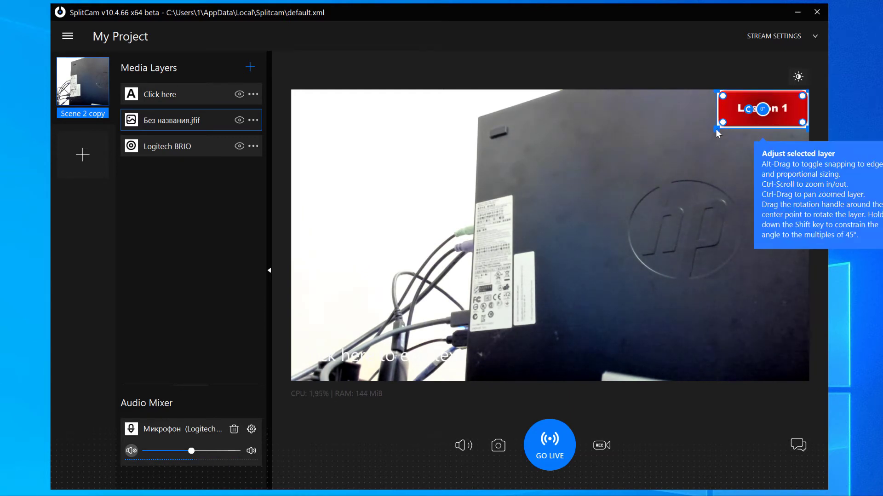
{"action": "left_click_drag", "start_coordinate": [717, 129], "coordinate": [660, 151]}
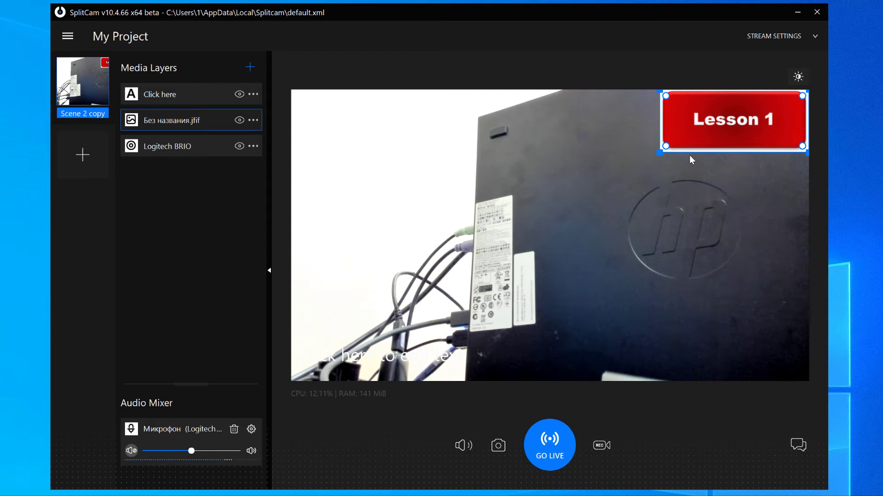
{"action": "left_click_drag", "start_coordinate": [670, 142], "coordinate": [677, 137]}
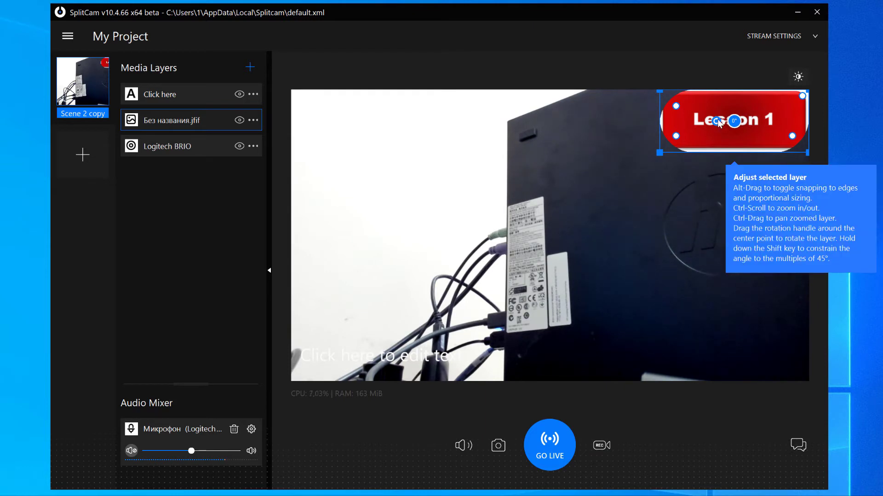
{"action": "mouse_move", "coordinate": [719, 123]}
{"action": "left_mouse_down"}
{"action": "mouse_move", "coordinate": [727, 136]}
{"action": "mouse_move", "coordinate": [721, 124]}
{"action": "left_mouse_up"}
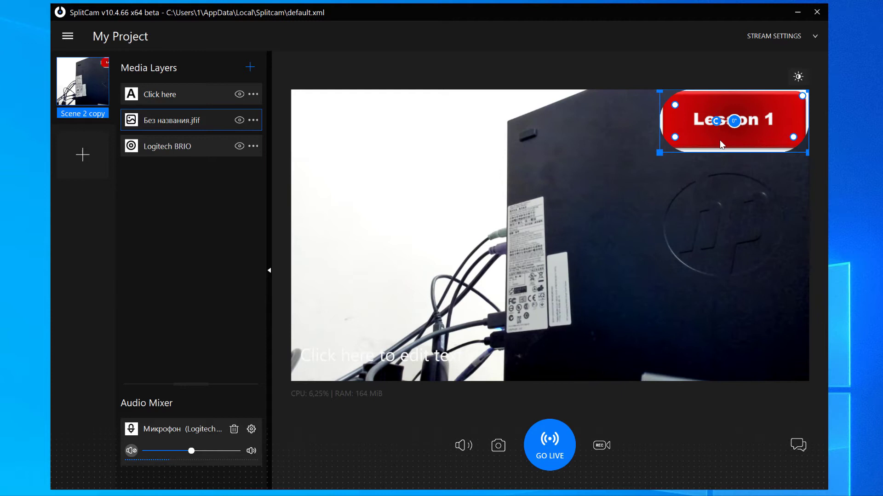
{"action": "right_click", "coordinate": [721, 130]}
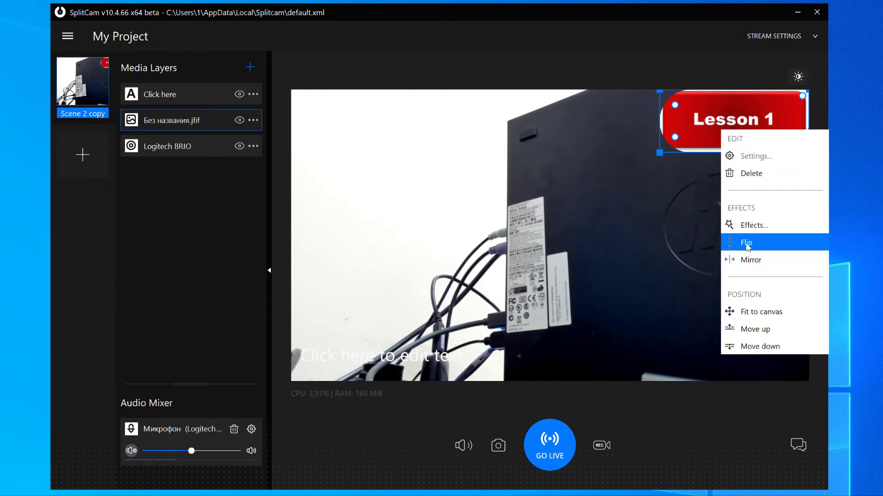
{"action": "left_click", "coordinate": [744, 261]}
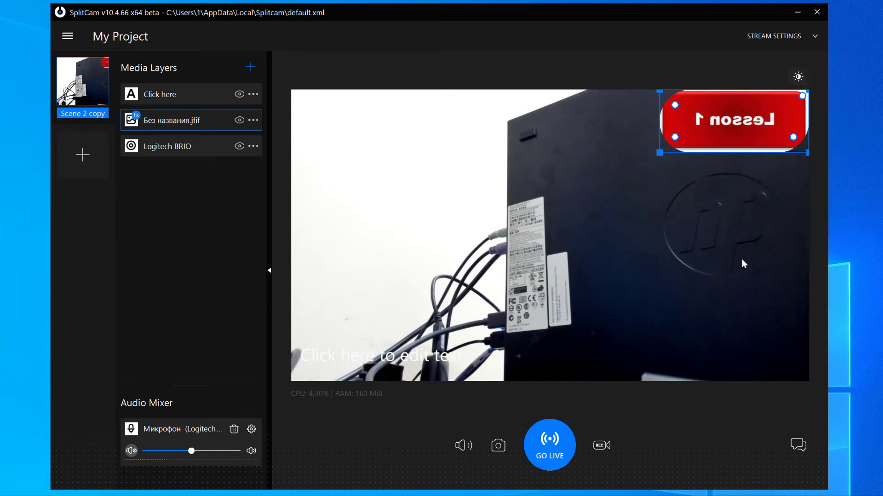
{"action": "right_click", "coordinate": [745, 128]}
{"action": "left_click", "coordinate": [783, 262]}
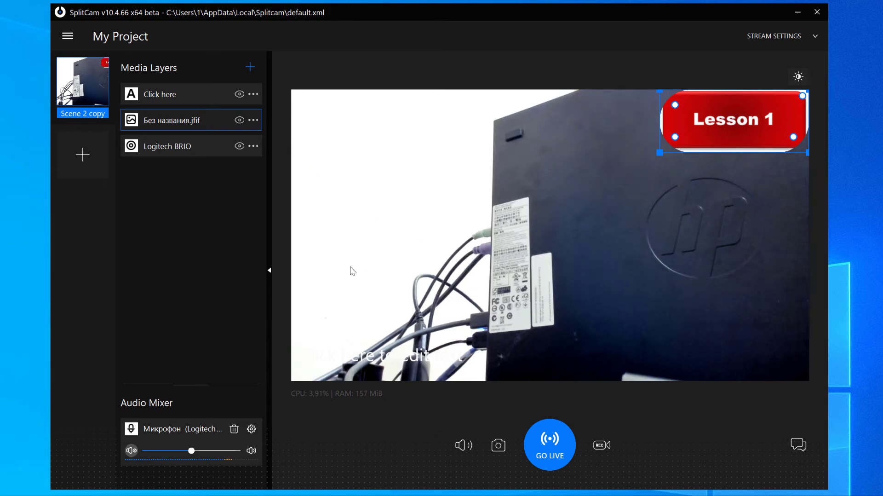
Add a new empty scene, duplicate Scene 2 copy, and switch to the empty Scene 2
{"action": "left_click", "coordinate": [82, 154]}
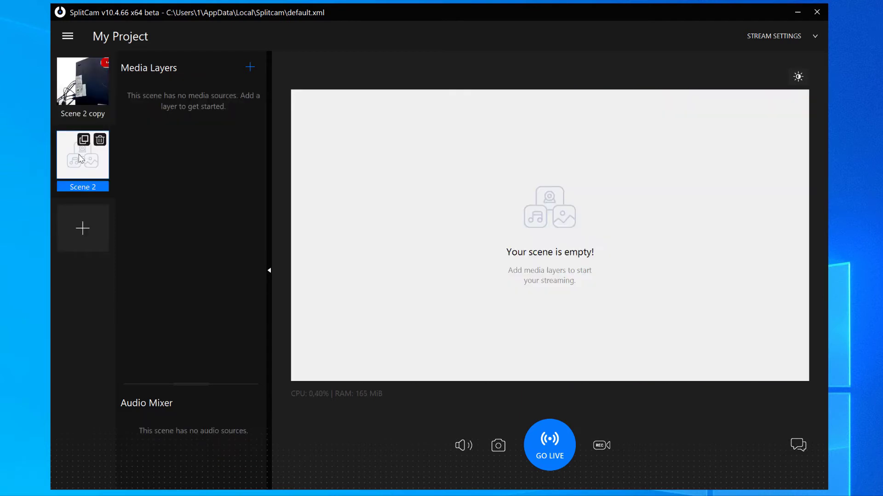
{"action": "mouse_move", "coordinate": [81, 87]}
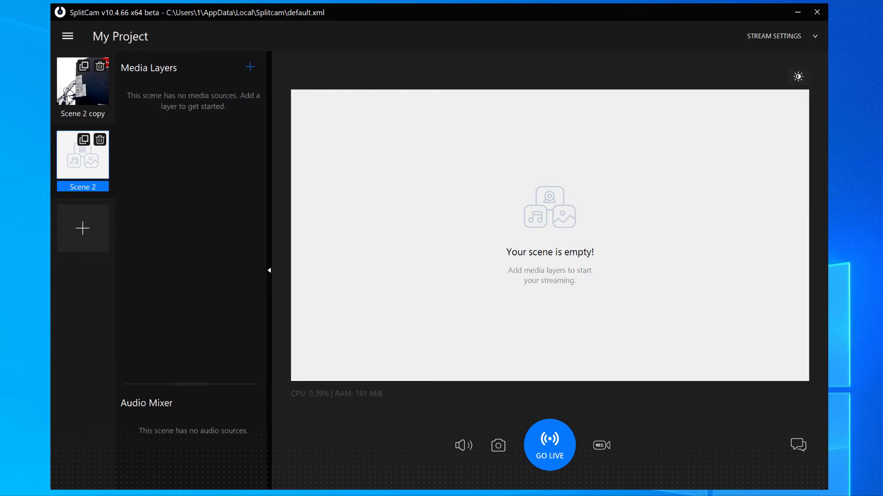
{"action": "left_click", "coordinate": [84, 66]}
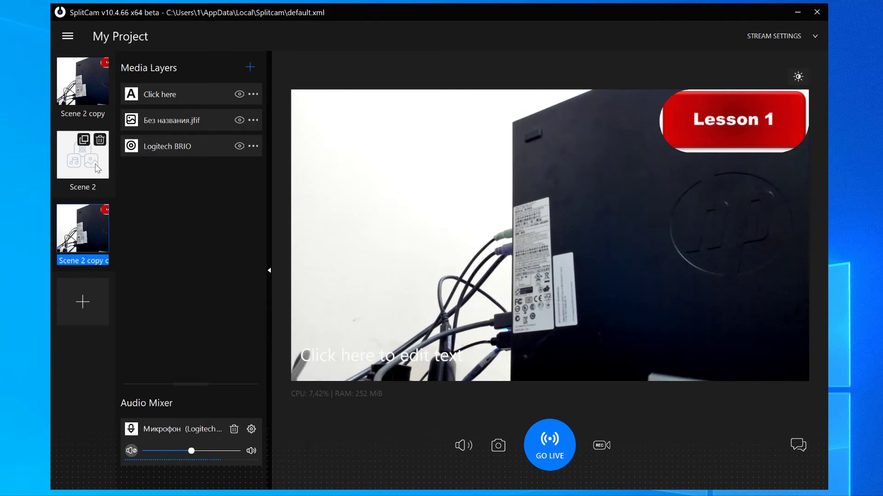
{"action": "left_click", "coordinate": [95, 164]}
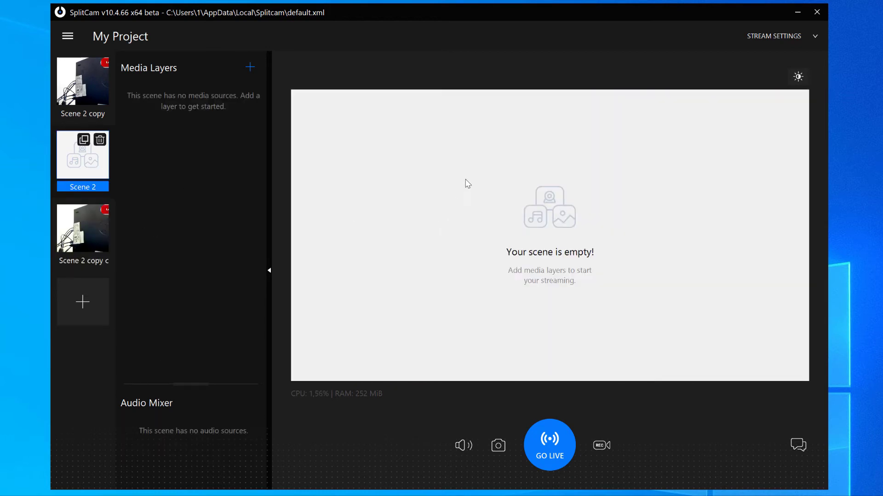
Add the presentation image as background, aligned to the canvas's left edge
{"action": "left_click", "coordinate": [249, 67]}
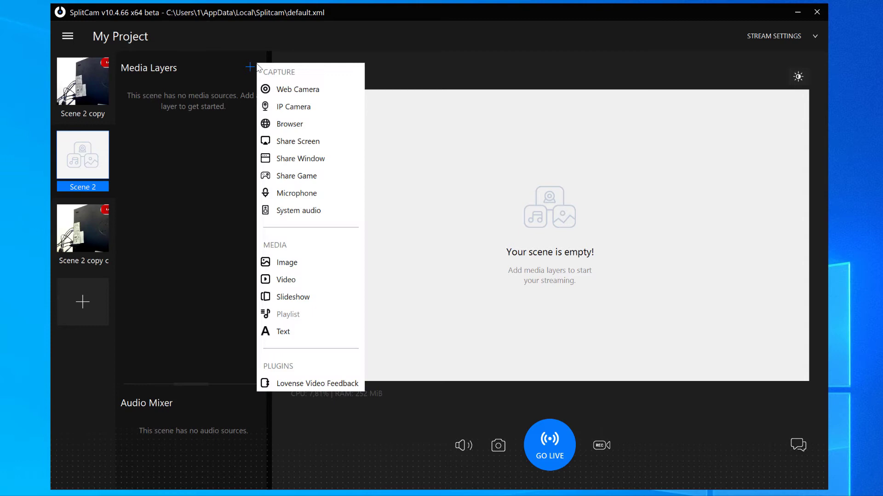
{"action": "left_click", "coordinate": [321, 259]}
{"action": "double_click", "coordinate": [239, 96]}
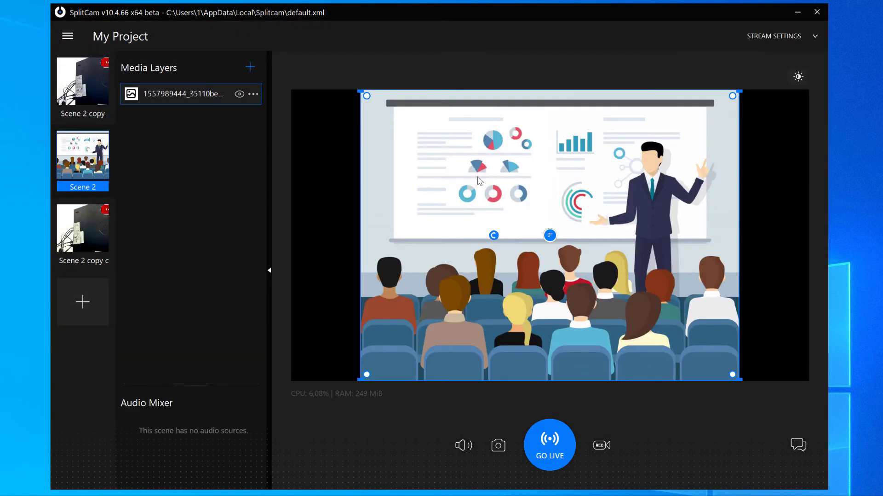
{"action": "left_click_drag", "start_coordinate": [477, 176], "coordinate": [356, 149]}
Add the Logitech BRIO webcam as a small inset in the bottom-right, then start a window capture
{"action": "left_click", "coordinate": [251, 69]}
{"action": "left_click", "coordinate": [277, 92]}
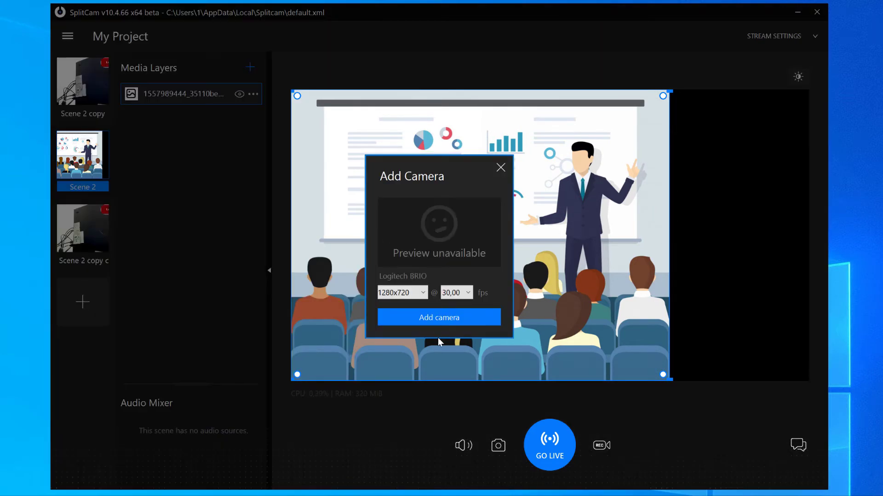
{"action": "left_click", "coordinate": [437, 317]}
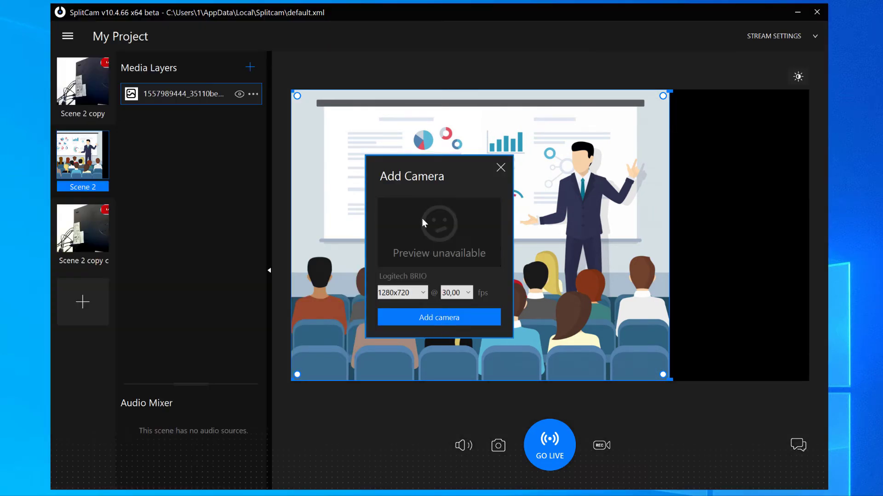
{"action": "left_click_drag", "start_coordinate": [377, 92], "coordinate": [589, 197]}
{"action": "left_click_drag", "start_coordinate": [624, 227], "coordinate": [710, 329]}
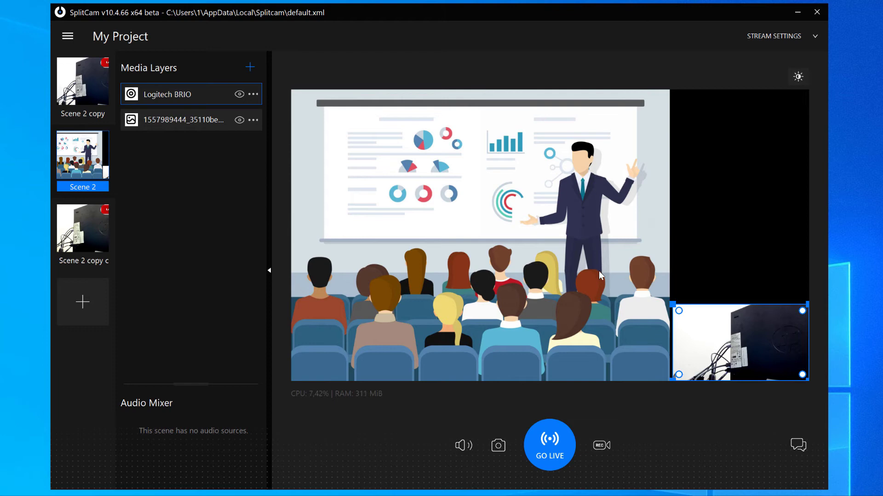
{"action": "left_click", "coordinate": [250, 69]}
{"action": "left_click", "coordinate": [281, 159]}
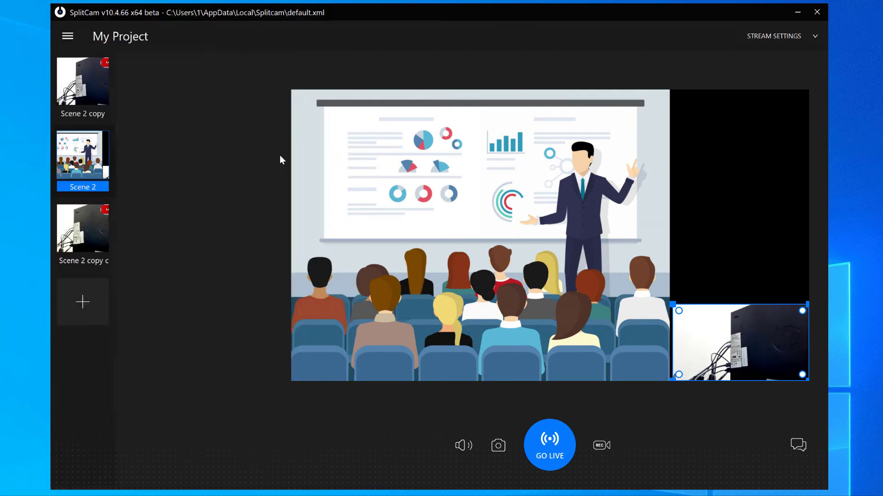
Capture the SplitCam window, shrink it and place it just above the webcam inset
{"action": "left_click", "coordinate": [418, 268]}
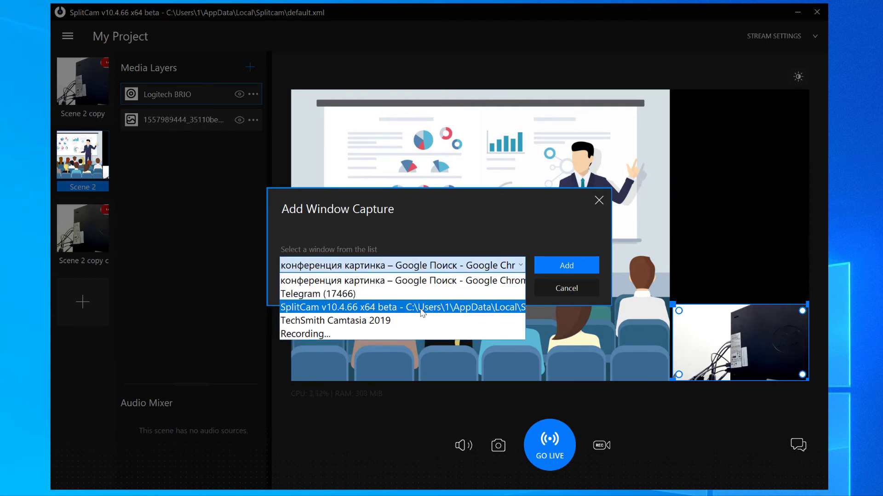
{"action": "left_click", "coordinate": [423, 307]}
{"action": "left_click", "coordinate": [576, 266]}
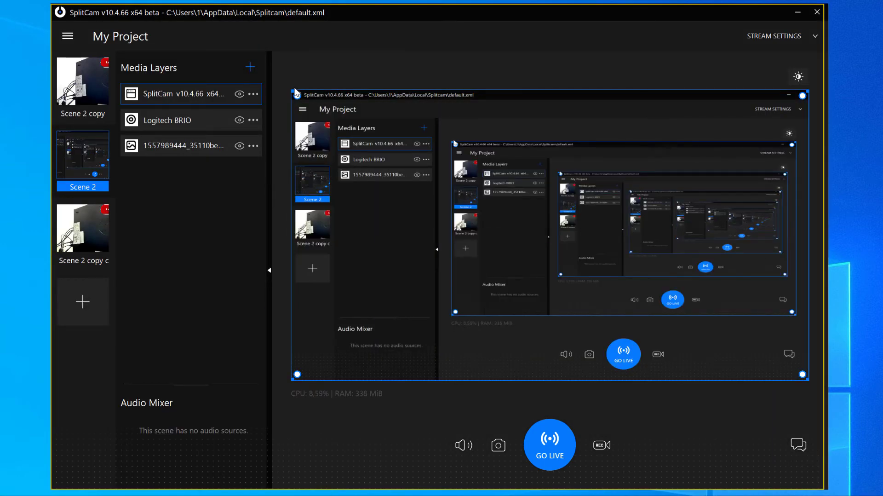
{"action": "left_click_drag", "start_coordinate": [297, 94], "coordinate": [633, 303]}
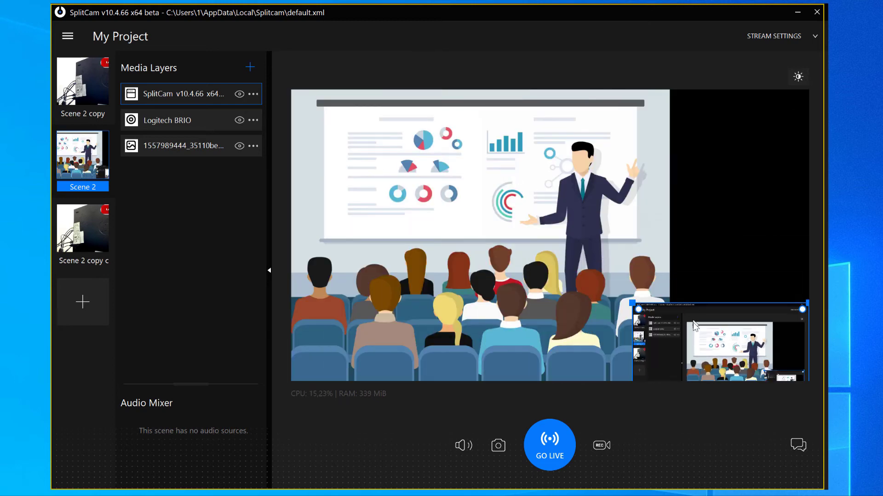
{"action": "left_click_drag", "start_coordinate": [687, 308], "coordinate": [678, 205]}
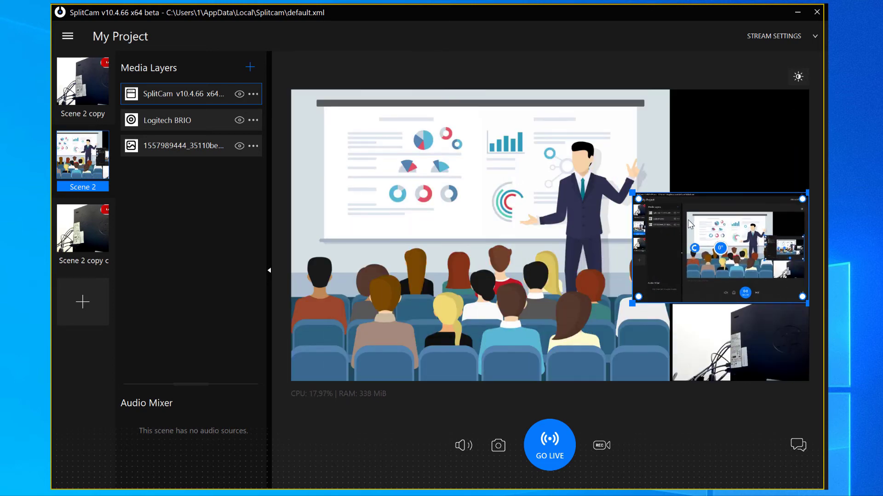
{"action": "left_click", "coordinate": [749, 422]}
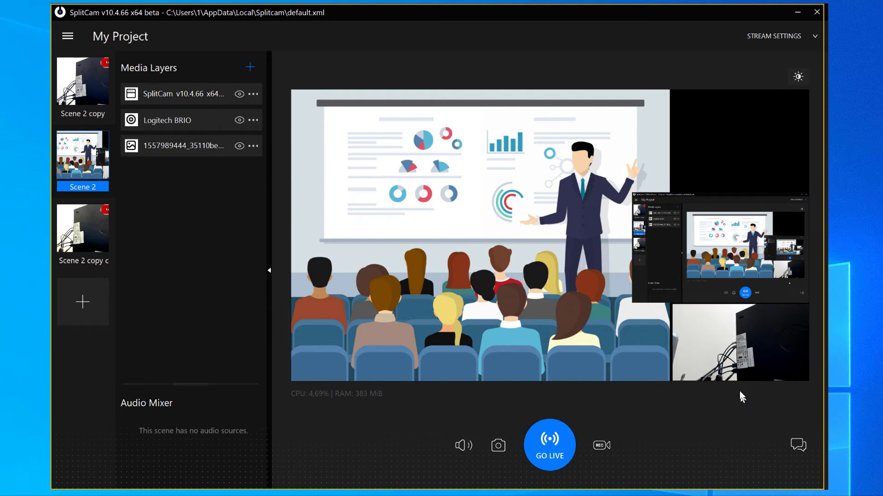
{"action": "left_click", "coordinate": [799, 77]}
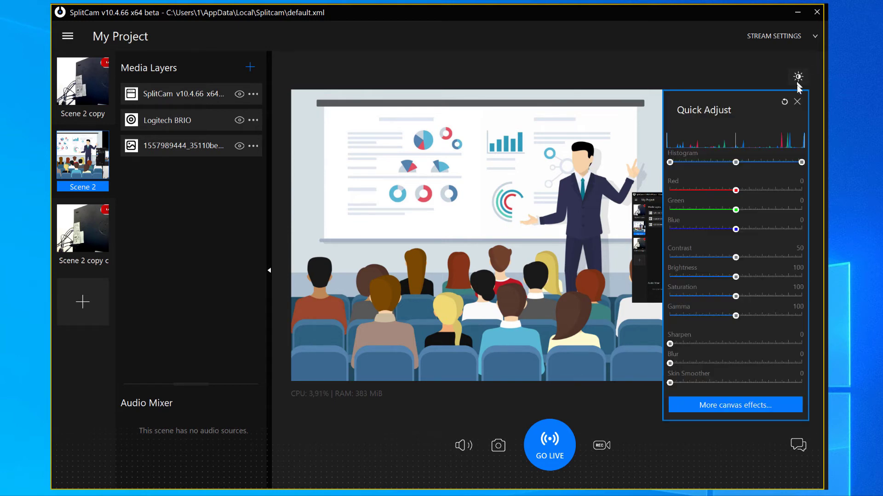
Preview the full canvas effects without applying any, then switch back to Scene 2 copy
{"action": "left_click", "coordinate": [743, 402]}
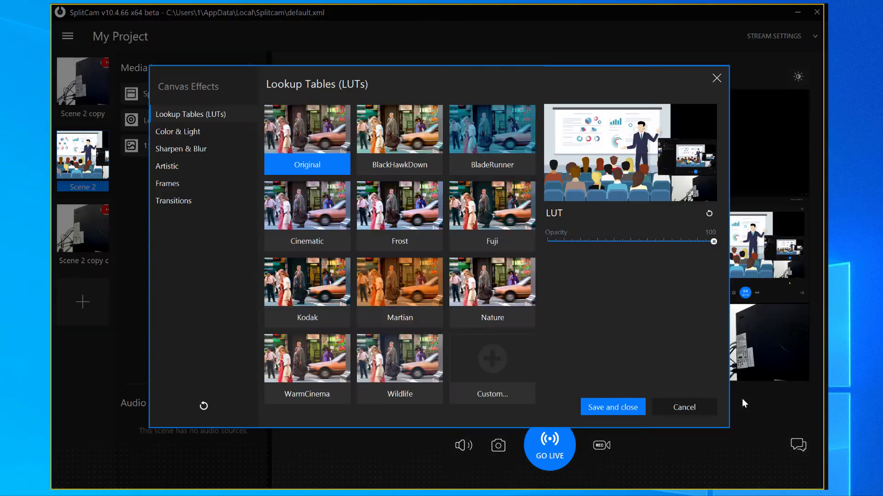
{"action": "left_click", "coordinate": [691, 408]}
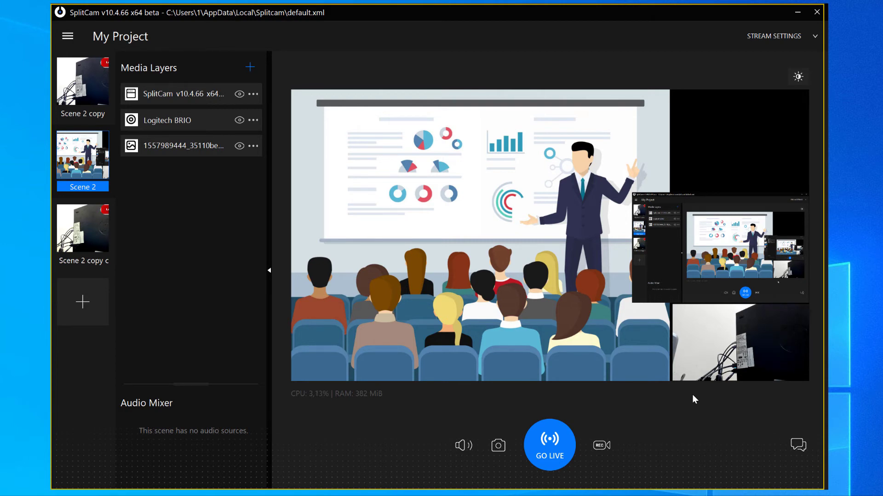
{"action": "left_click", "coordinate": [92, 101]}
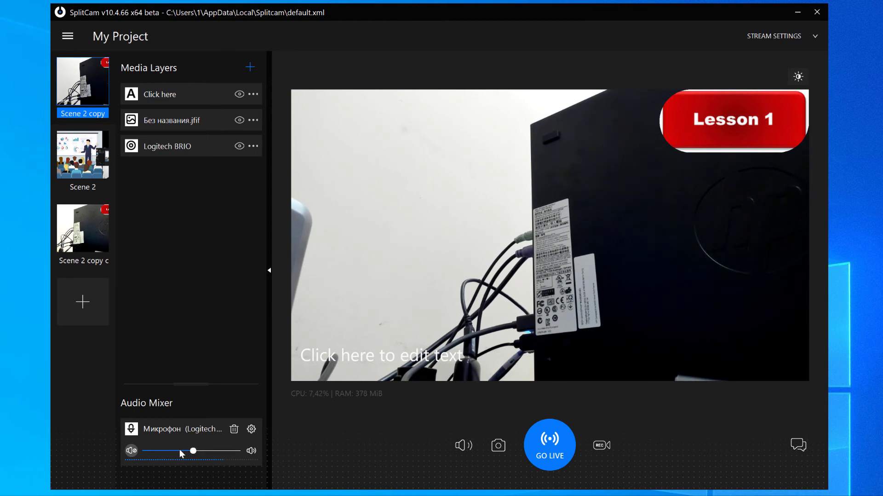
Mute the BRIO microphone and review its noise suppression and gain filter settings
{"action": "left_click", "coordinate": [131, 451]}
{"action": "left_click", "coordinate": [252, 429]}
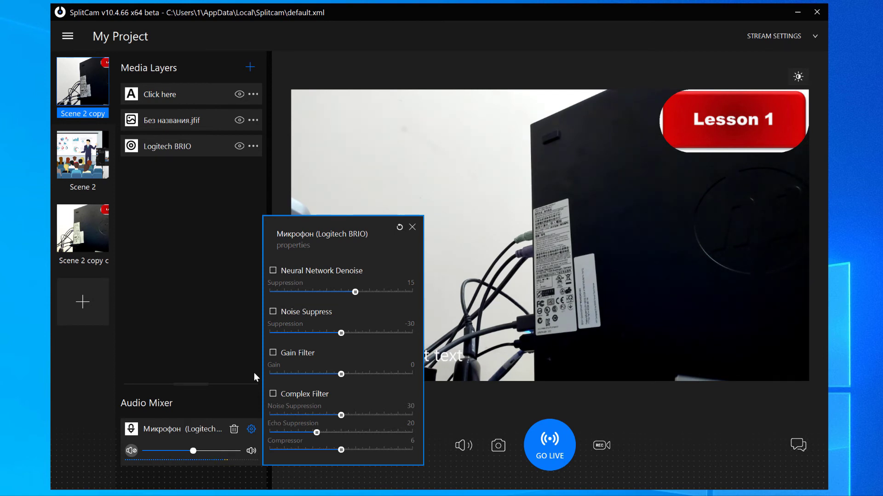
{"action": "left_click", "coordinate": [251, 429]}
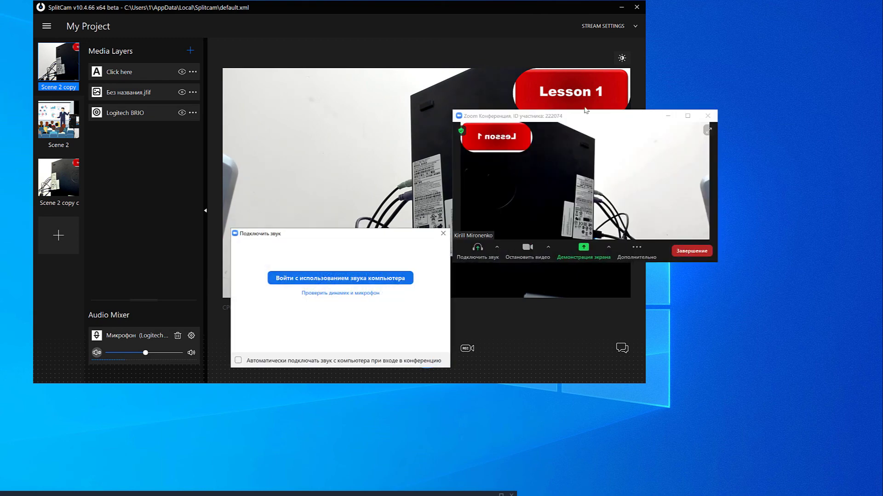
Move the Zoom meeting window right and set its camera to SplitCam Video Driver
{"action": "left_click_drag", "start_coordinate": [585, 116], "coordinate": [747, 109]}
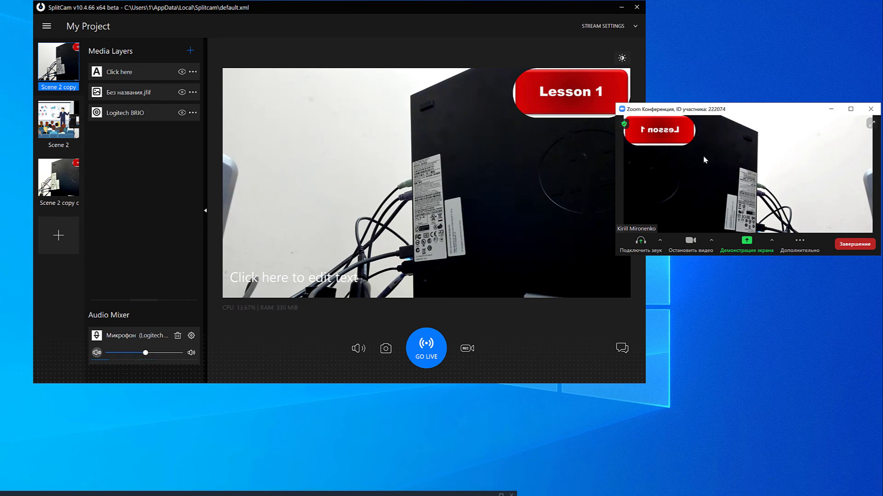
{"action": "left_click", "coordinate": [712, 241]}
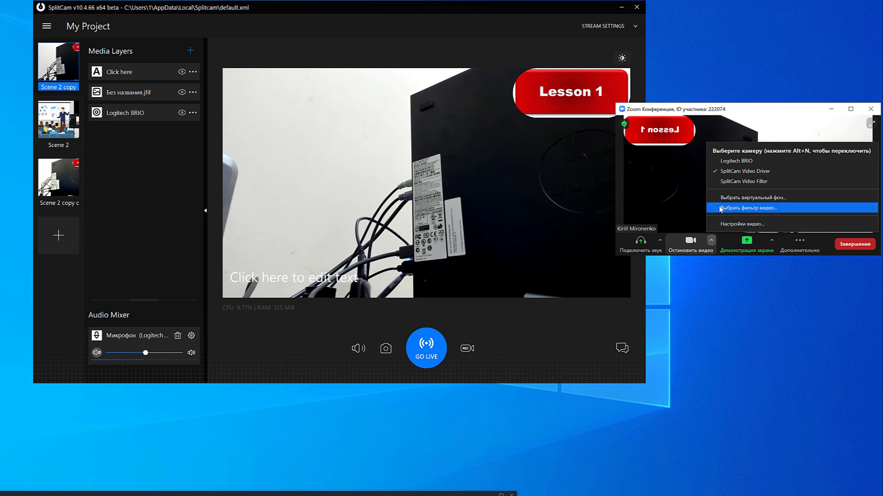
{"action": "left_click", "coordinate": [726, 171]}
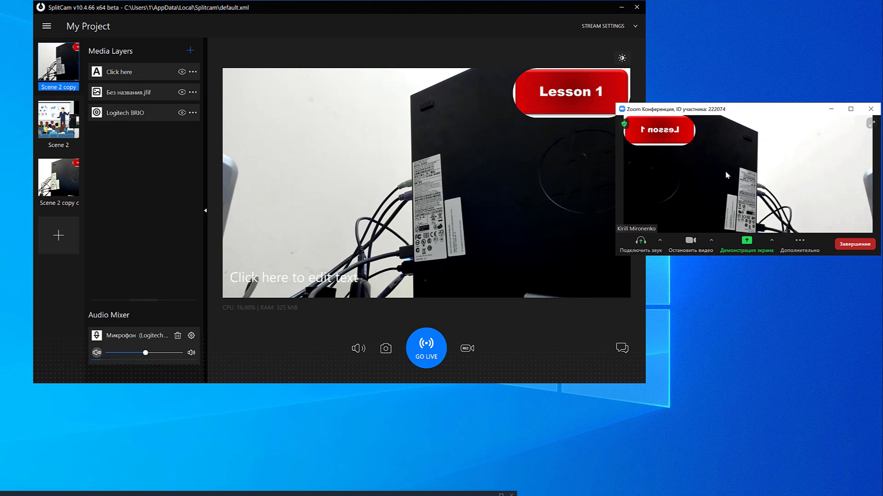
In Zoom's sound settings, choose SplitCam Audio Mixer as the microphone
{"action": "left_click", "coordinate": [661, 240]}
{"action": "left_click", "coordinate": [678, 224]}
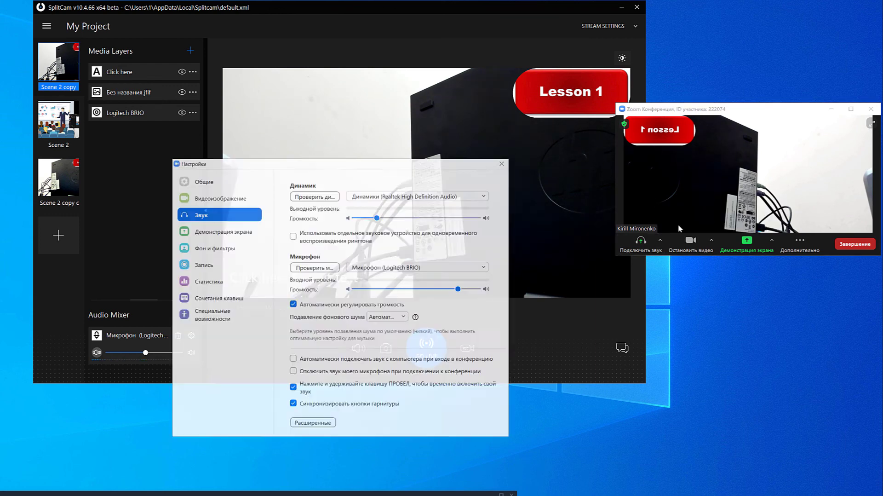
{"action": "left_click", "coordinate": [412, 269]}
{"action": "left_click", "coordinate": [412, 270]}
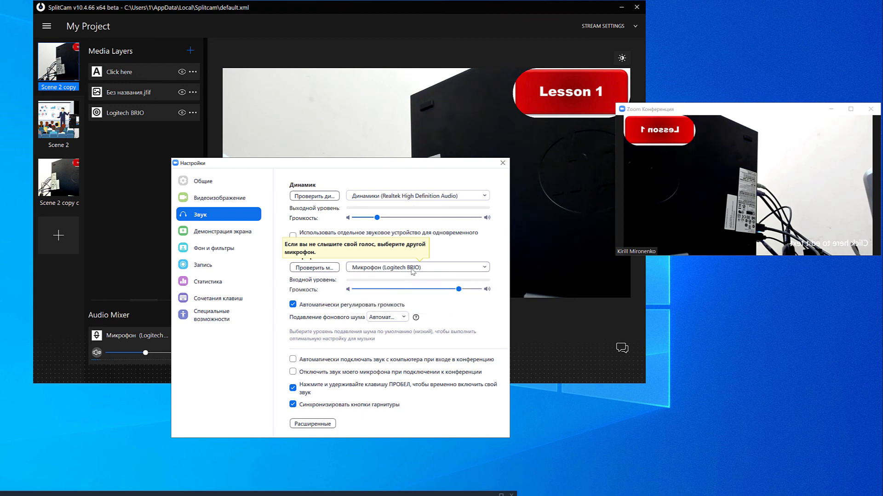
{"action": "left_click", "coordinate": [412, 269]}
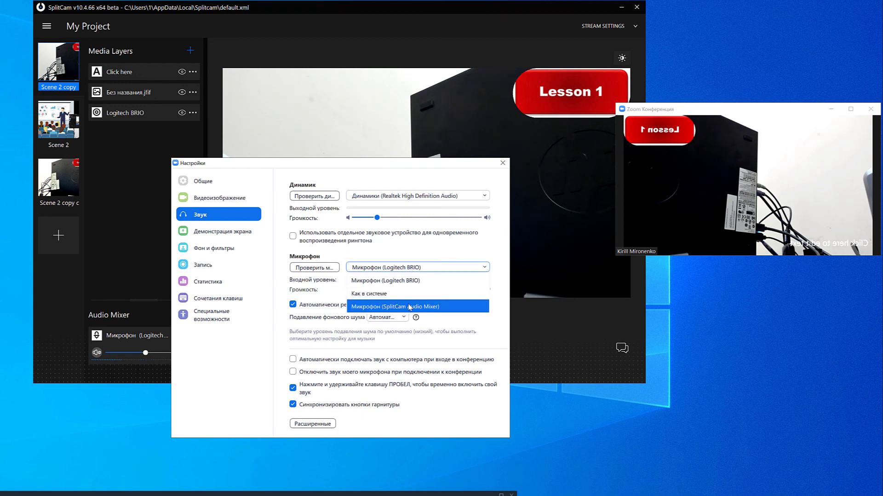